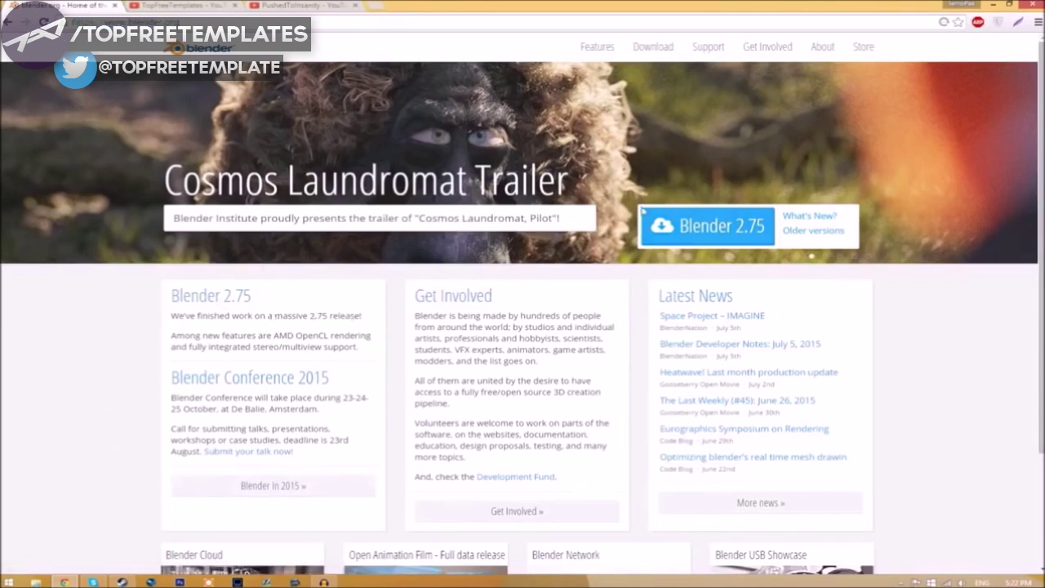
Step: Download Blender 2.75 for Windows from blender.org, then minimize Chrome to show the desktop
{"action": "left_click", "coordinate": [735, 234]}
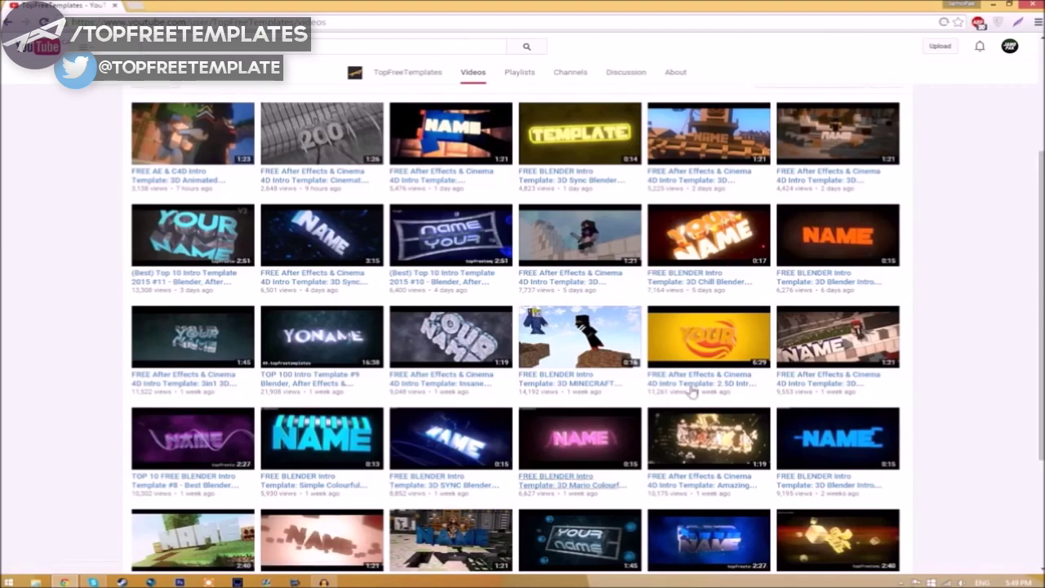
{"action": "left_click", "coordinate": [989, 4]}
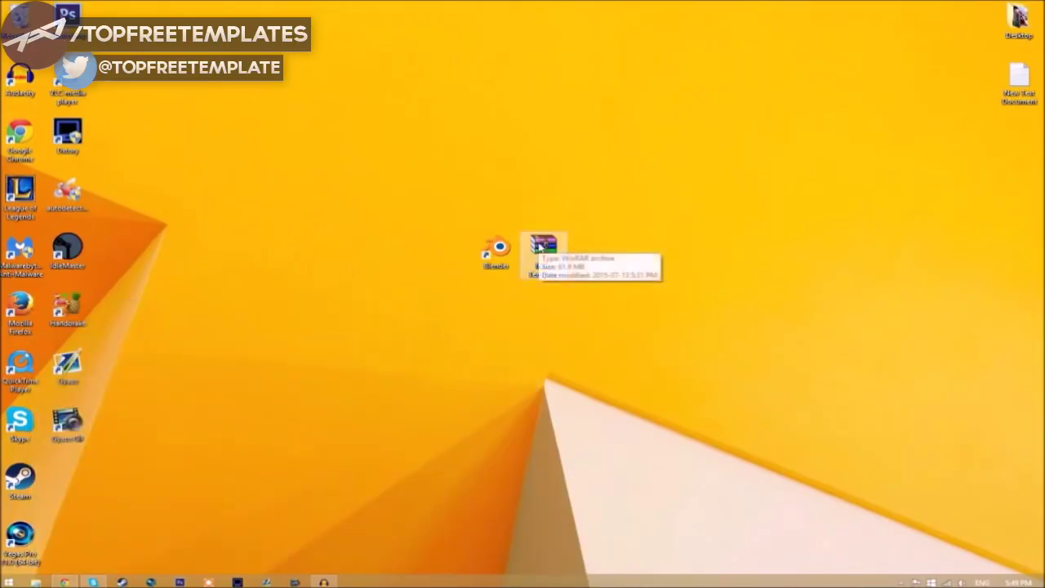
Step: Extract the Intro Template archive to a desktop folder, check its contents, and launch Blender
{"action": "right_click", "coordinate": [540, 246]}
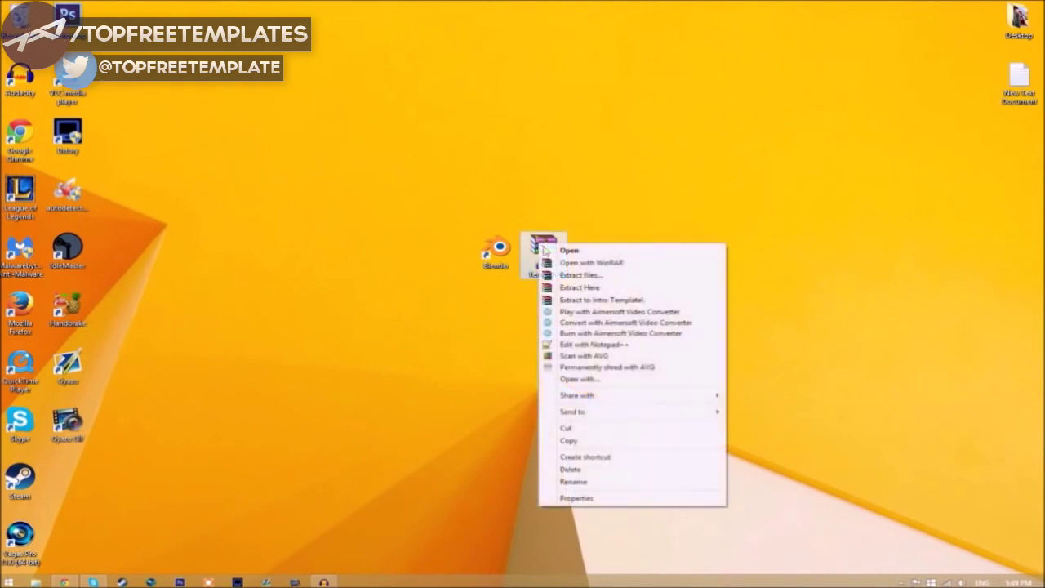
{"action": "left_click", "coordinate": [576, 287]}
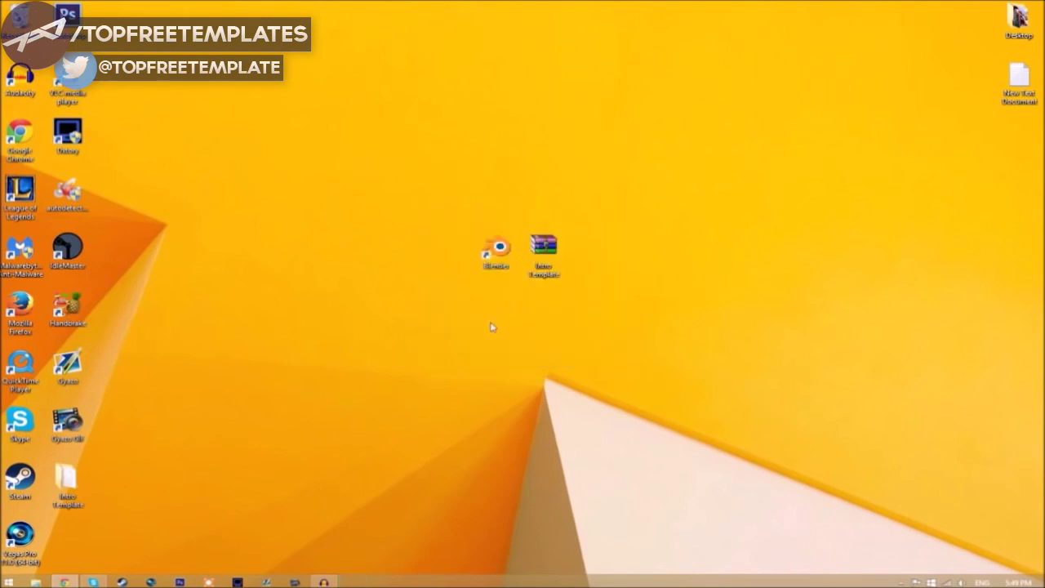
{"action": "left_click_drag", "start_coordinate": [69, 482], "coordinate": [603, 262]}
{"action": "double_click", "coordinate": [596, 253]}
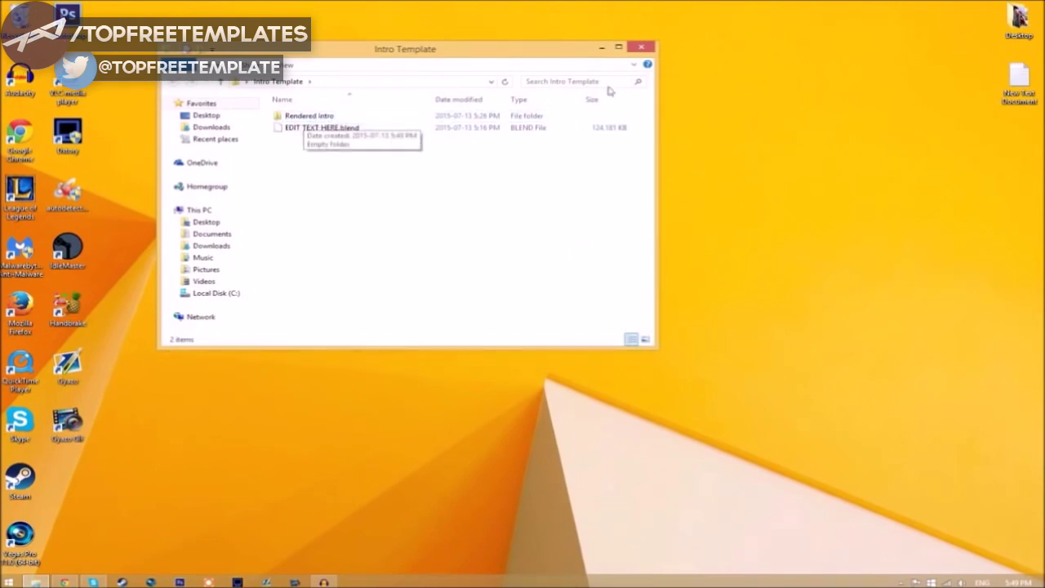
{"action": "left_click", "coordinate": [635, 49]}
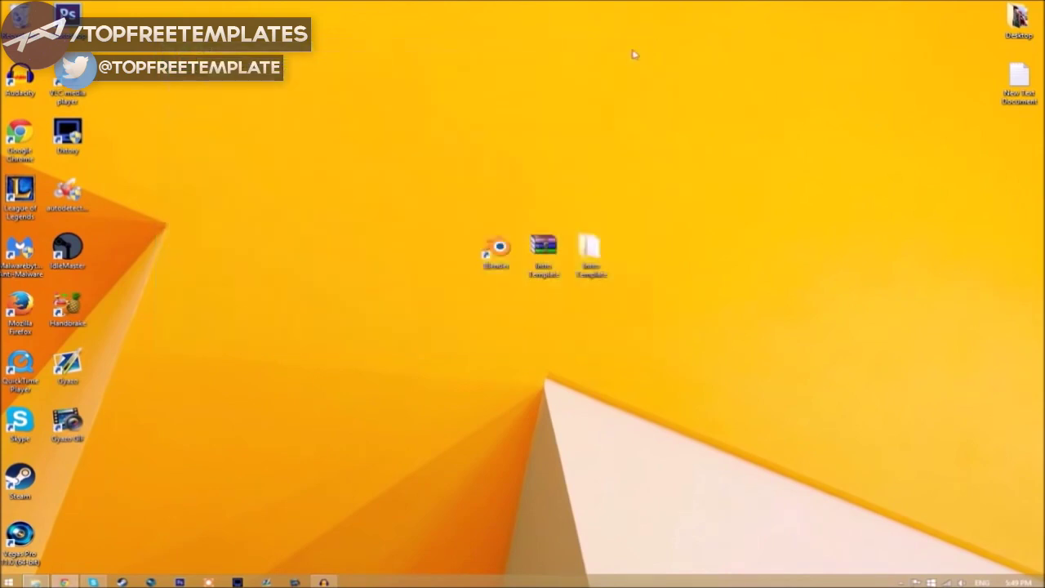
{"action": "double_click", "coordinate": [506, 274]}
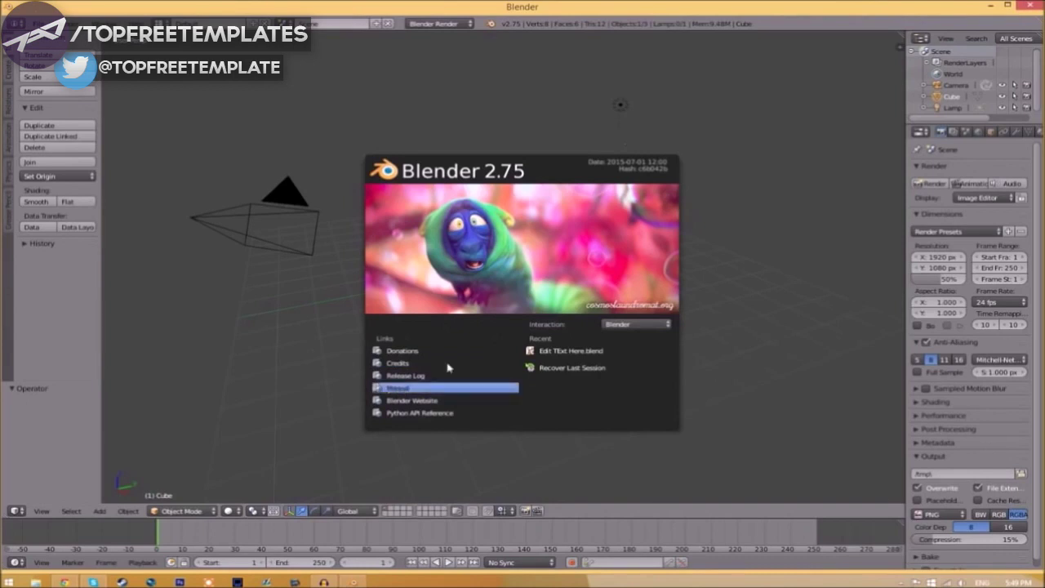
Step: Dismiss the splash screen and open EDIT TEXT HERE.blend from the Intro Template folder
{"action": "left_click", "coordinate": [39, 23]}
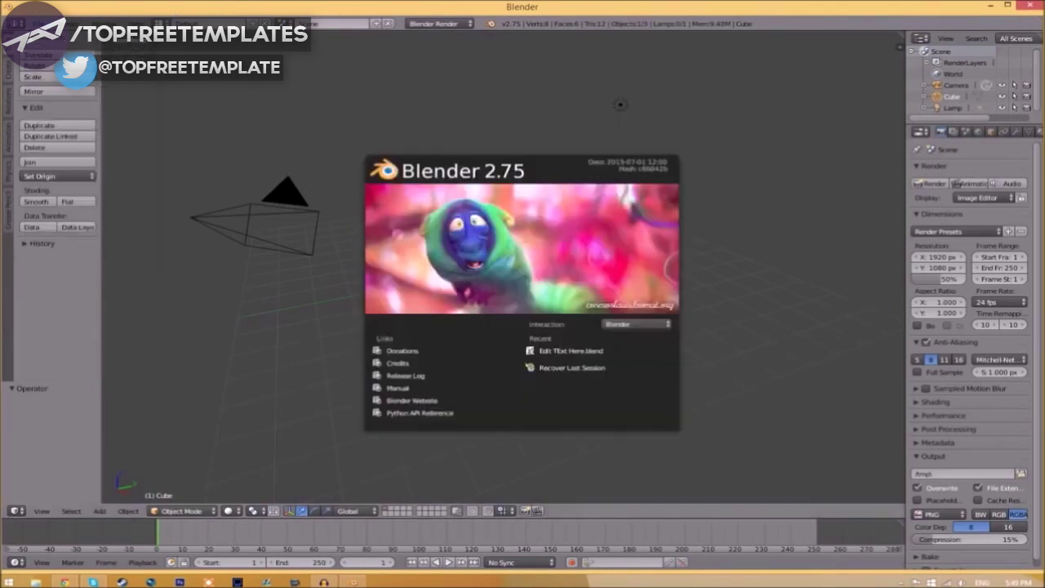
{"action": "left_click", "coordinate": [39, 23]}
{"action": "left_click", "coordinate": [39, 23]}
{"action": "left_click", "coordinate": [53, 47]}
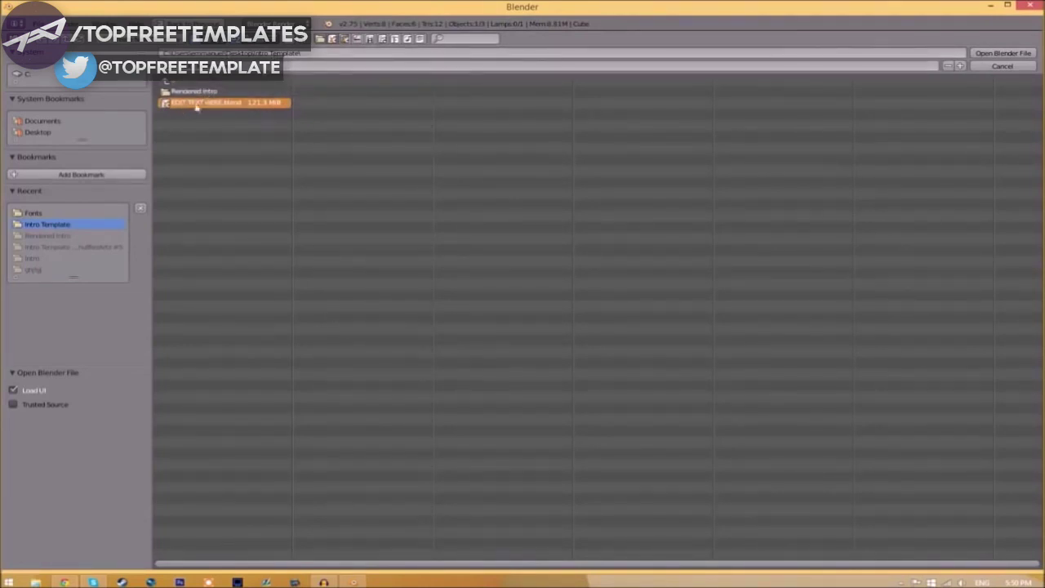
{"action": "left_click", "coordinate": [1006, 54]}
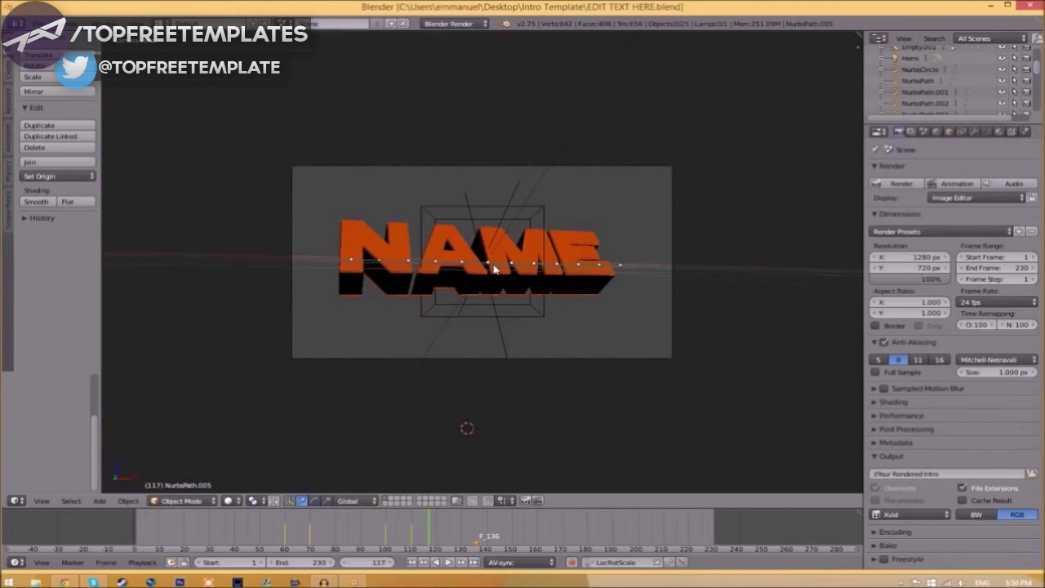
Step: Change the orange text object's word NAME to TEXT
{"action": "right_click", "coordinate": [507, 266]}
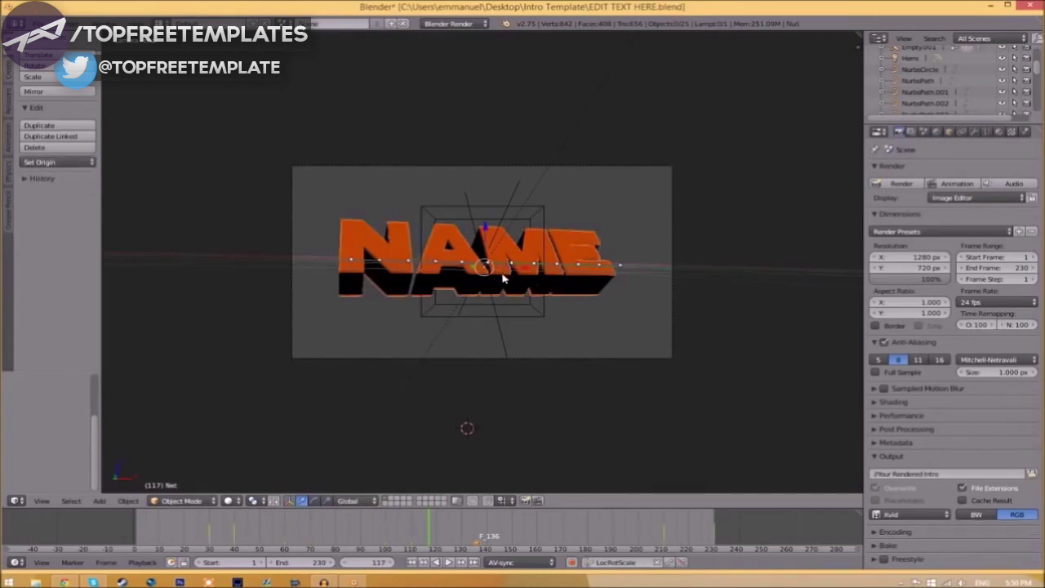
{"action": "key", "text": "Tab"}
{"action": "key", "text": "BackSpace"}
{"action": "key", "text": "BackSpace"}
{"action": "key", "text": "BackSpace"}
{"action": "key", "text": "BackSpace"}
{"action": "type", "text": "TEXT"}
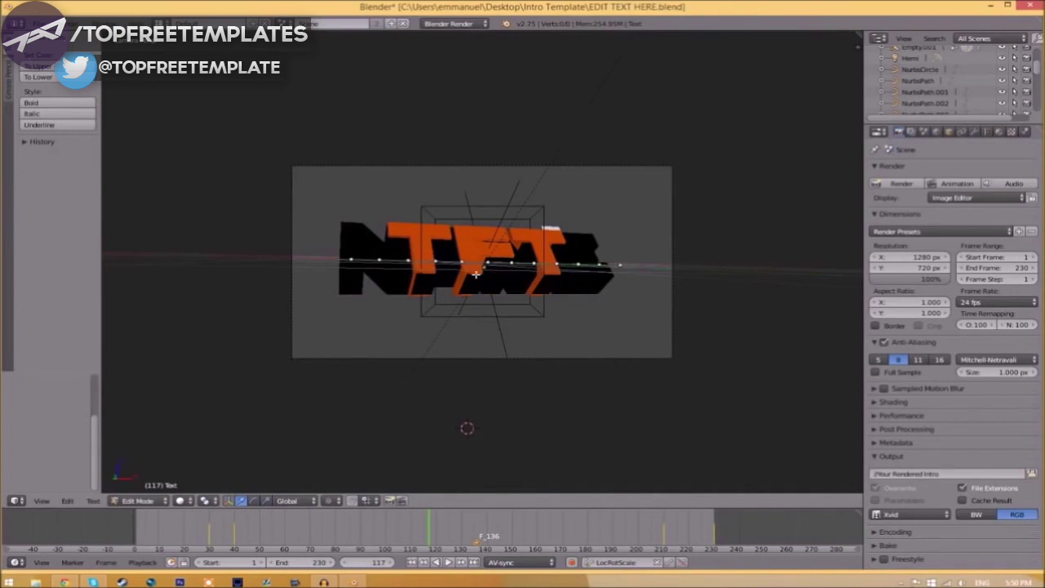
{"action": "key", "text": "Tab"}
Step: Delete the NAME letters from the black Text.001 text layer
{"action": "right_click", "coordinate": [576, 265]}
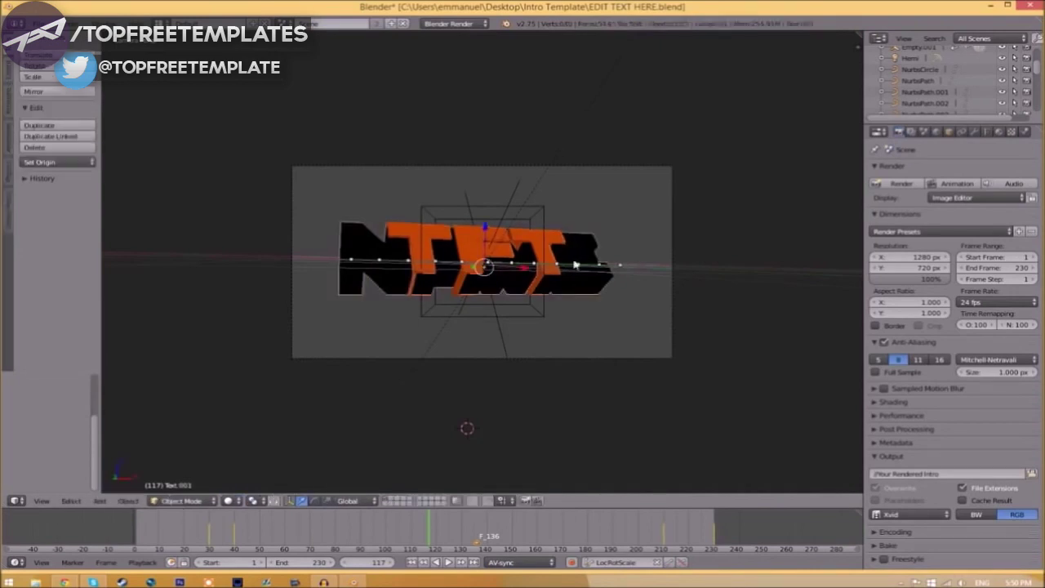
{"action": "key", "text": "Tab"}
{"action": "key", "text": "BackSpace"}
{"action": "key", "text": "BackSpace"}
{"action": "key", "text": "BackSpace"}
{"action": "key", "text": "BackSpace"}
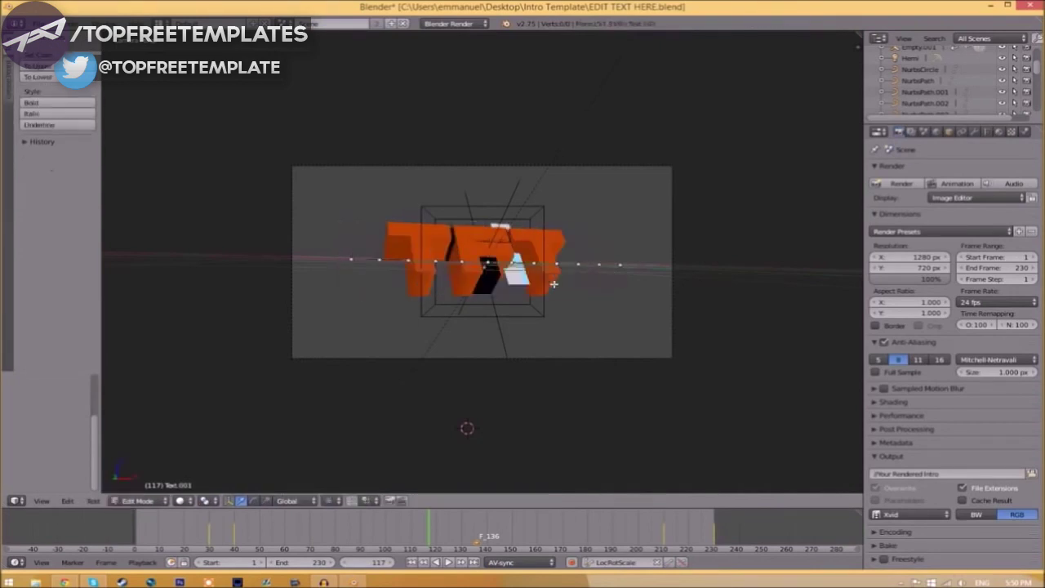
{"action": "key", "text": "Tab"}
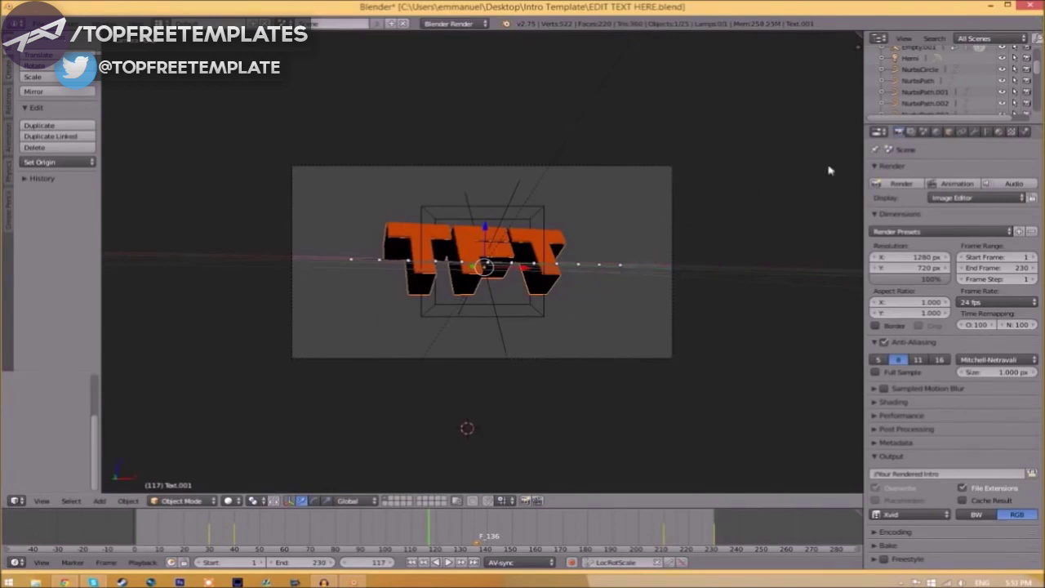
{"action": "left_click", "coordinate": [986, 132]}
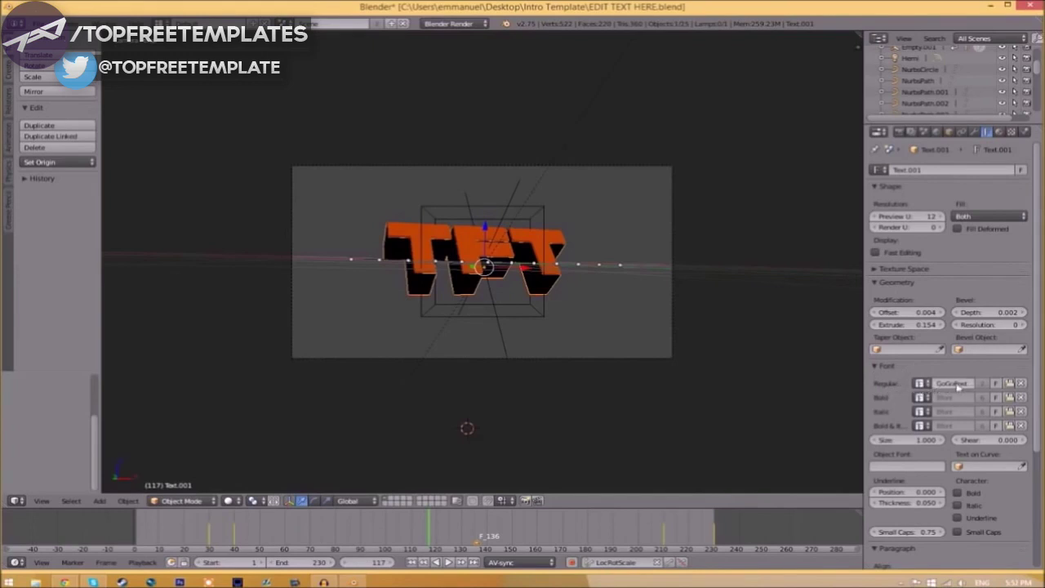
Step: Set the first text object's regular font to Space Comics.ttf from C:\Windows\Fonts
{"action": "left_click", "coordinate": [1010, 383]}
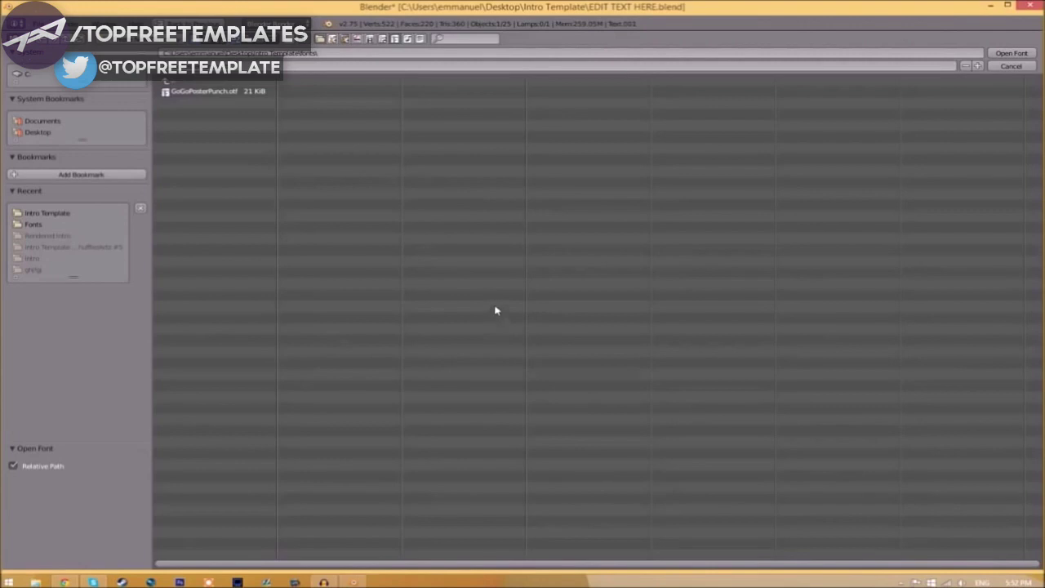
{"action": "left_click", "coordinate": [25, 74]}
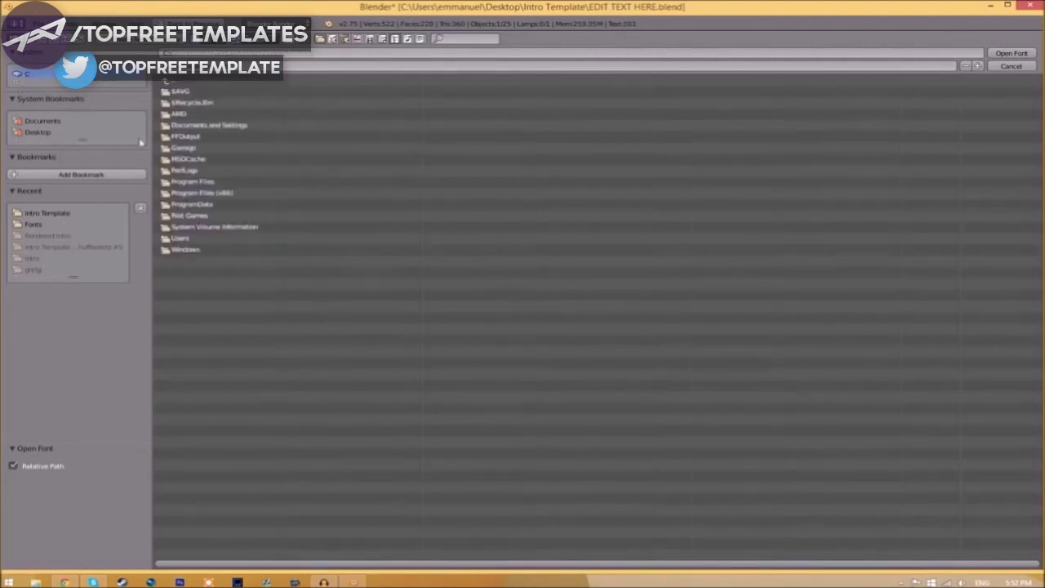
{"action": "left_click", "coordinate": [203, 245]}
{"action": "left_click", "coordinate": [183, 305]}
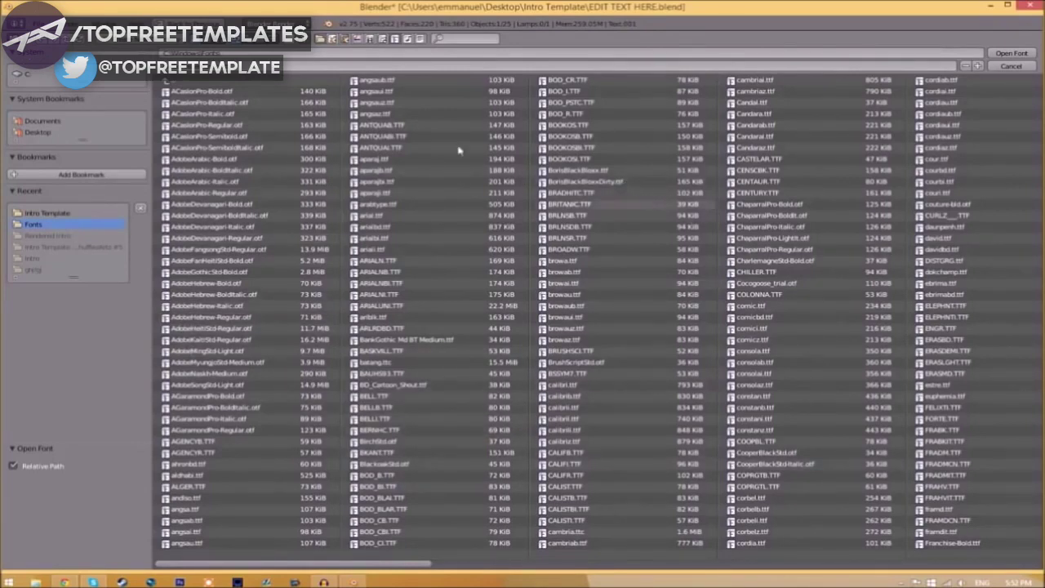
{"action": "left_click_drag", "start_coordinate": [383, 564], "coordinate": [922, 557]}
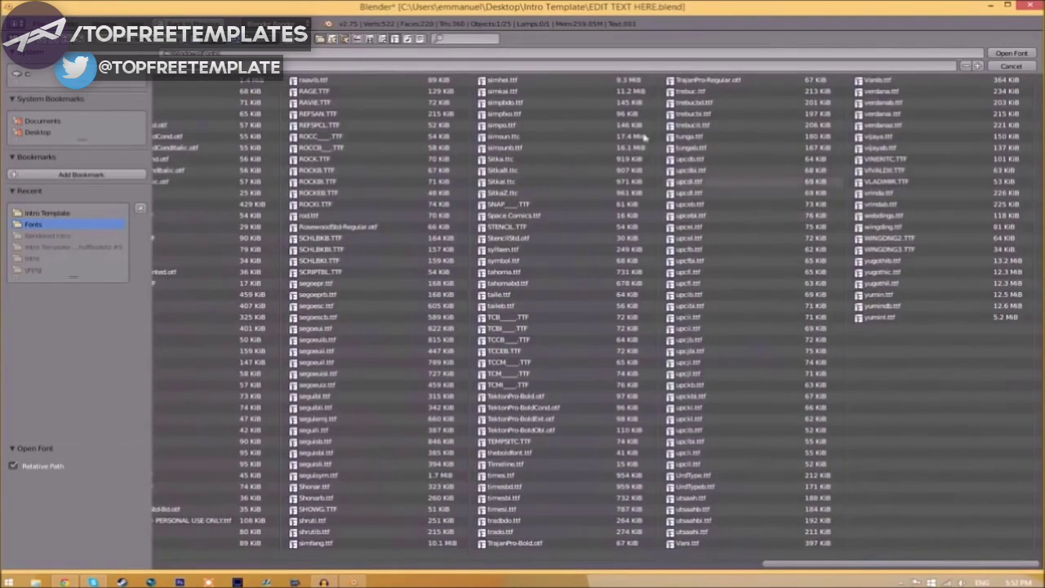
{"action": "left_click", "coordinate": [533, 216]}
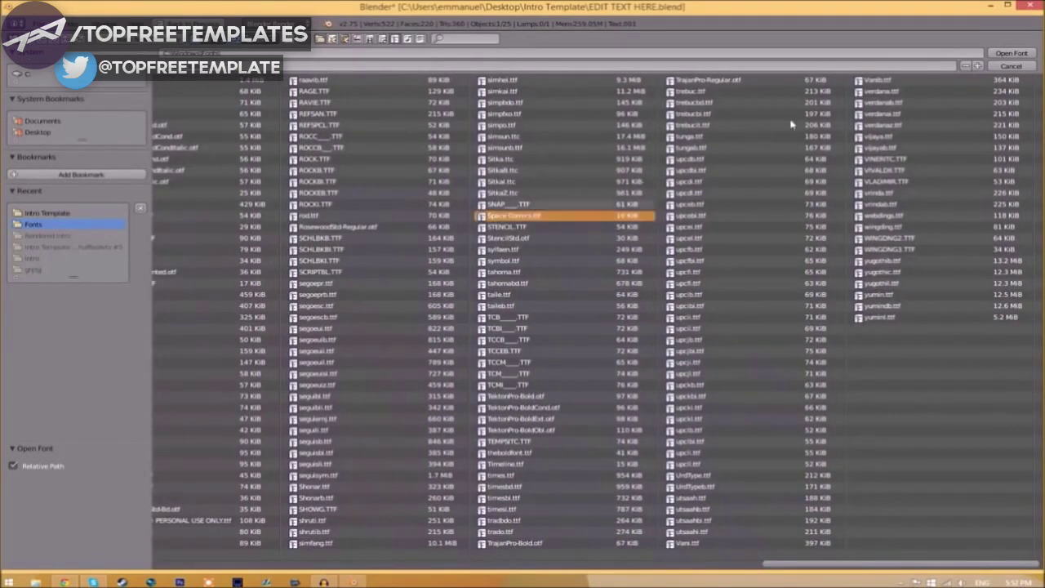
{"action": "left_click", "coordinate": [1011, 53]}
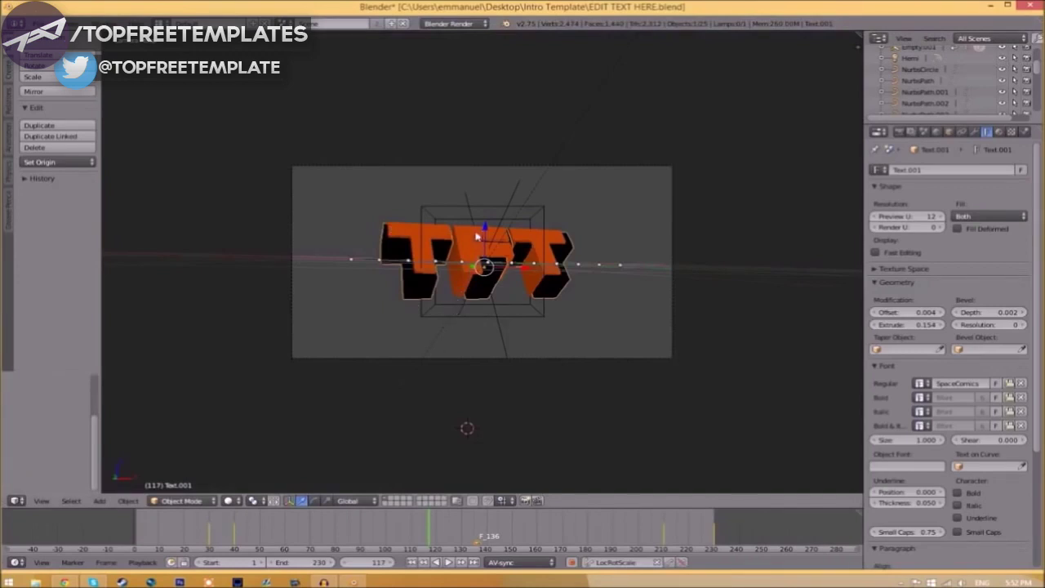
Step: Give the other text object the Space Comics regular font too
{"action": "left_click", "coordinate": [1009, 383]}
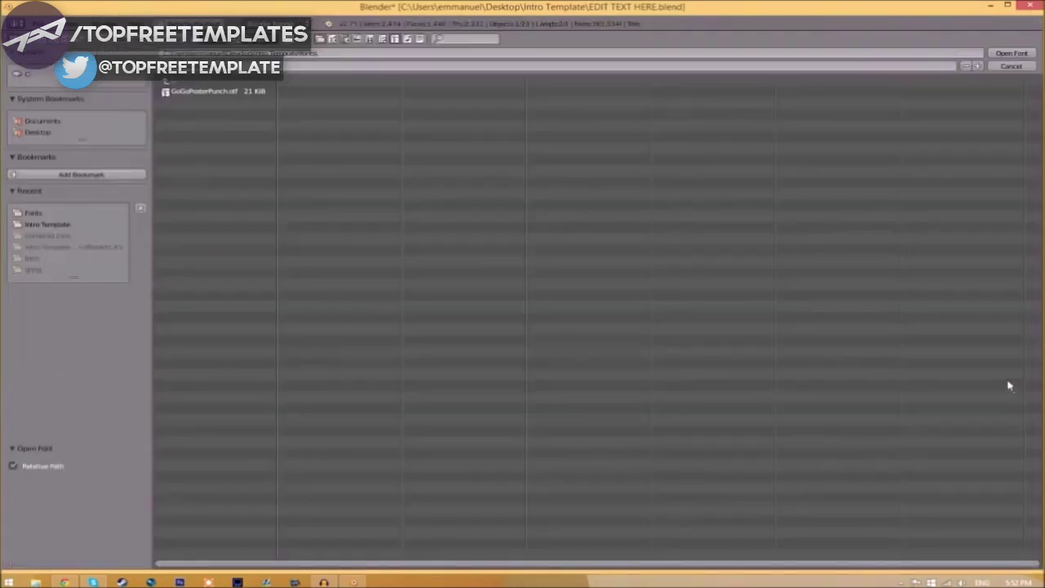
{"action": "left_click", "coordinate": [29, 74]}
{"action": "left_click", "coordinate": [183, 249]}
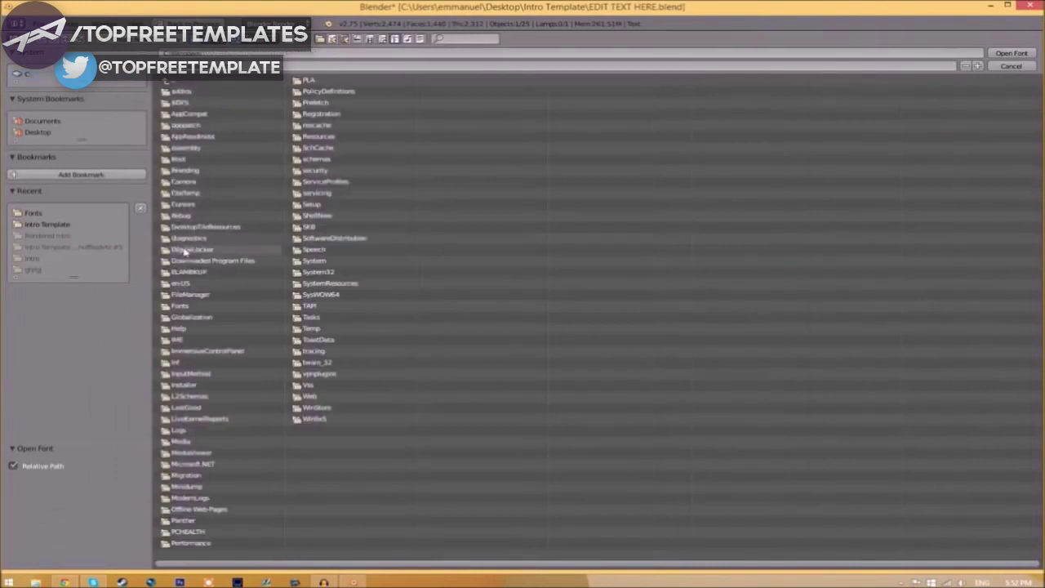
{"action": "left_click", "coordinate": [178, 305]}
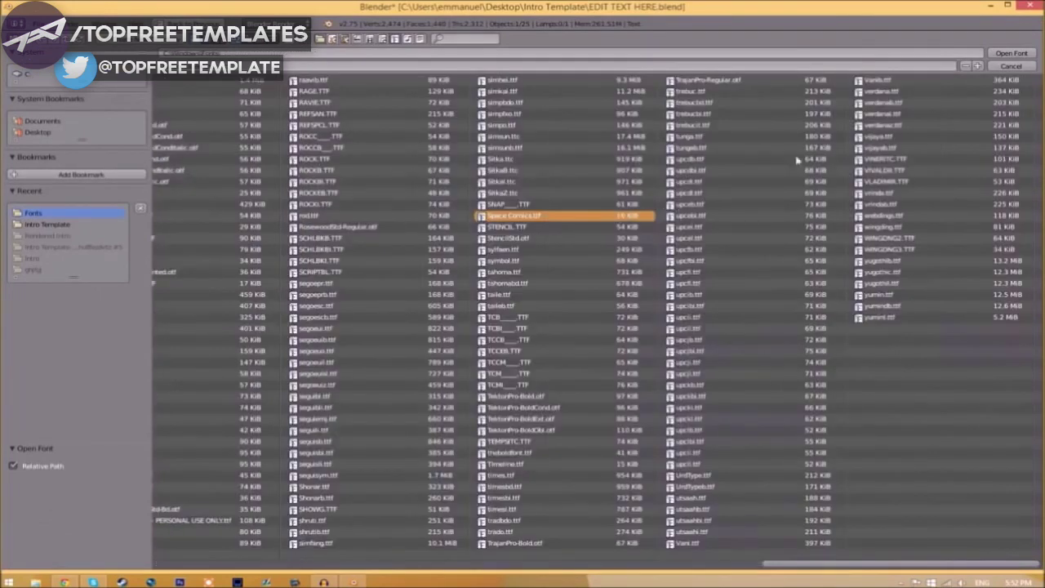
{"action": "left_click", "coordinate": [1010, 53]}
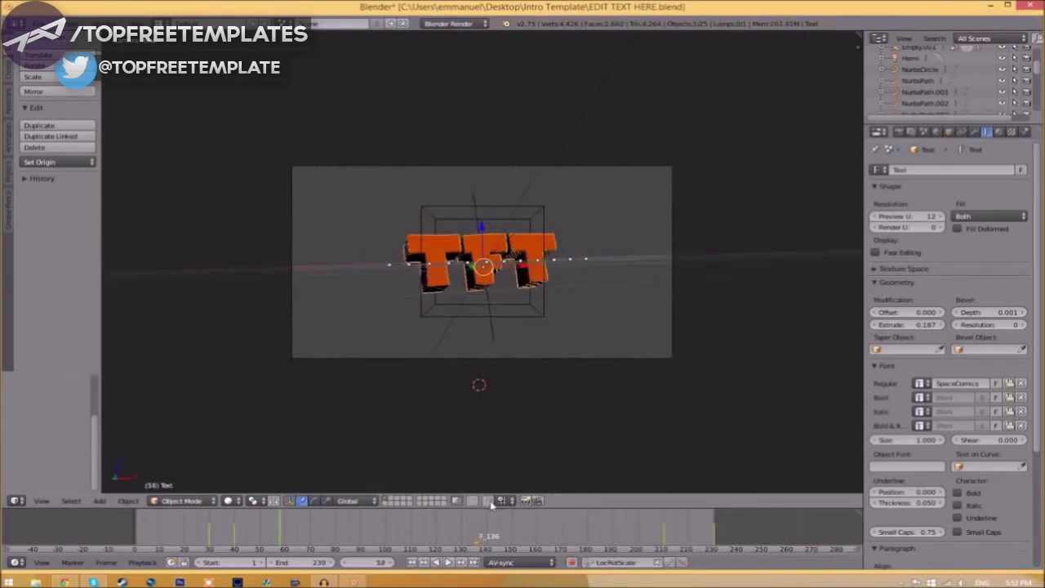
Step: Set the render output format to MPEG with an MPEG-4 encoding container
{"action": "left_click", "coordinate": [898, 132]}
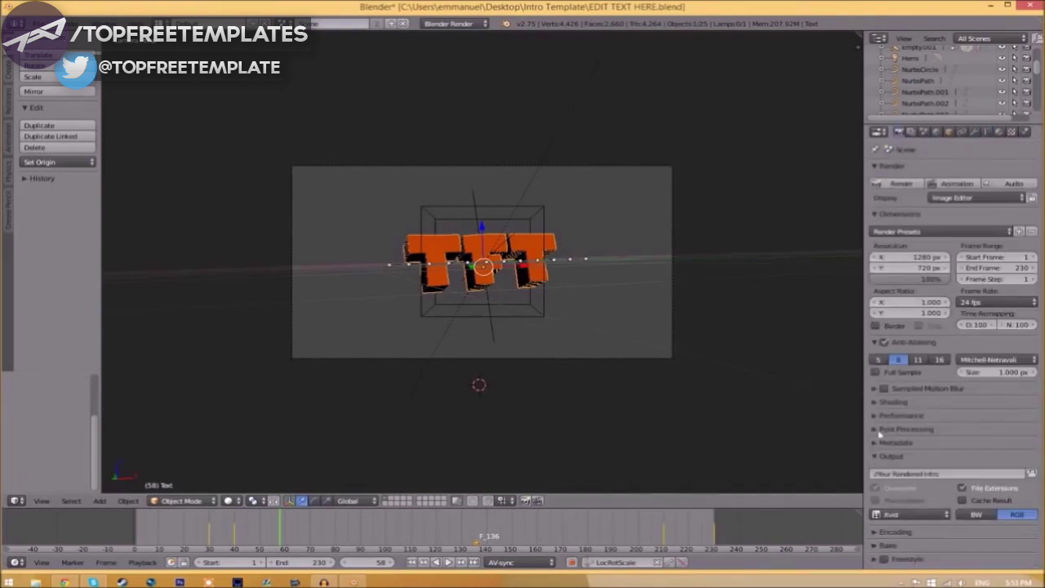
{"action": "left_click", "coordinate": [910, 515]}
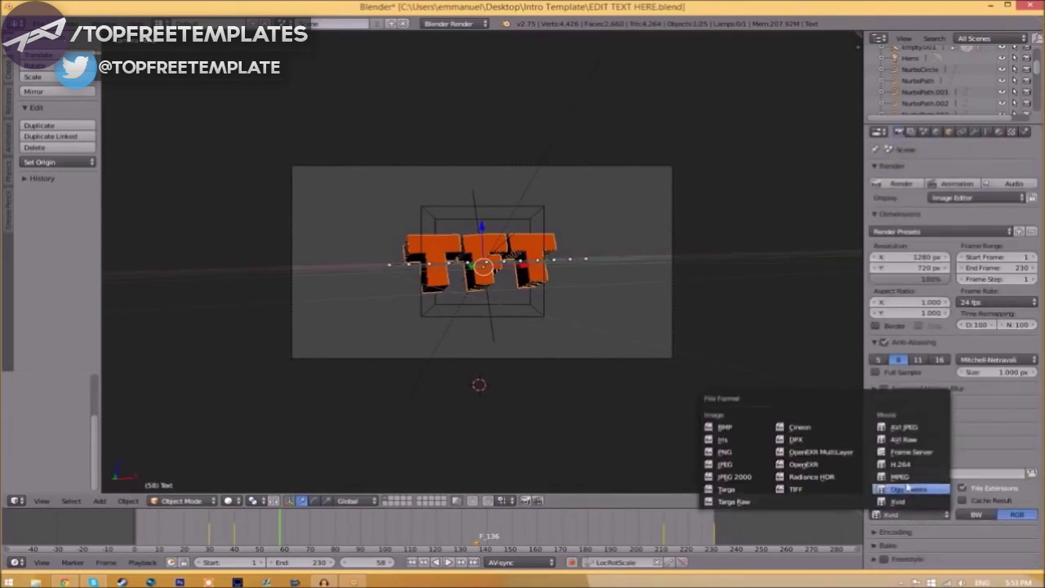
{"action": "left_click", "coordinate": [908, 474]}
{"action": "left_click", "coordinate": [880, 533]}
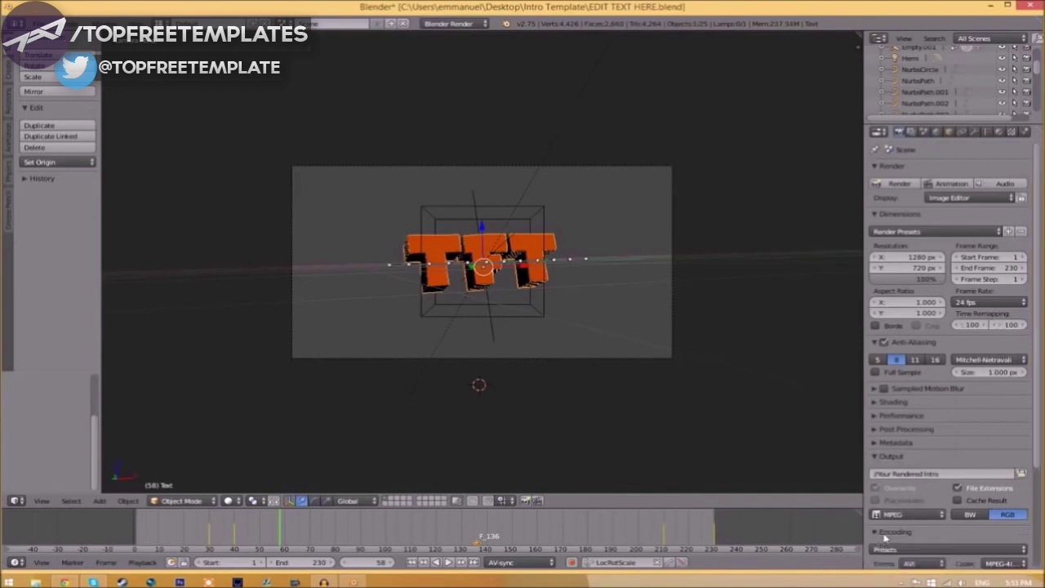
{"action": "scroll", "coordinate": [1037, 452], "scroll_direction": "down", "scroll_amount": 5}
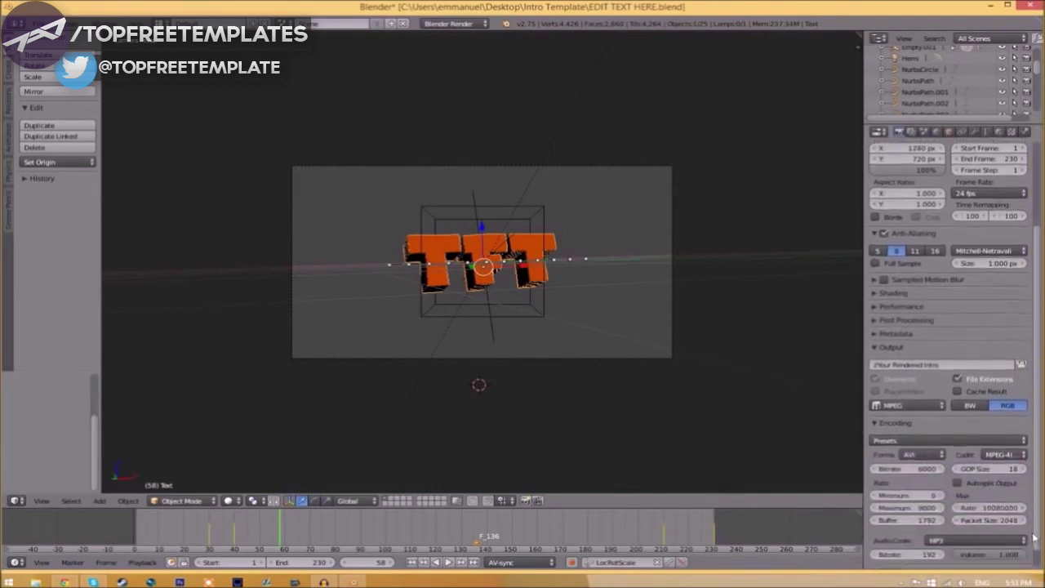
{"action": "left_click", "coordinate": [913, 435]}
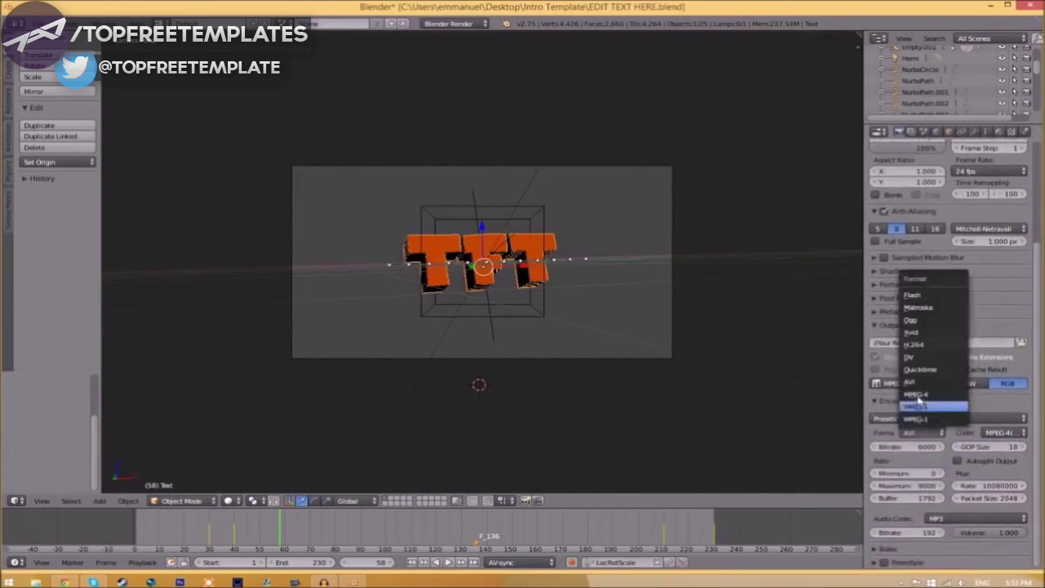
{"action": "left_click", "coordinate": [917, 403]}
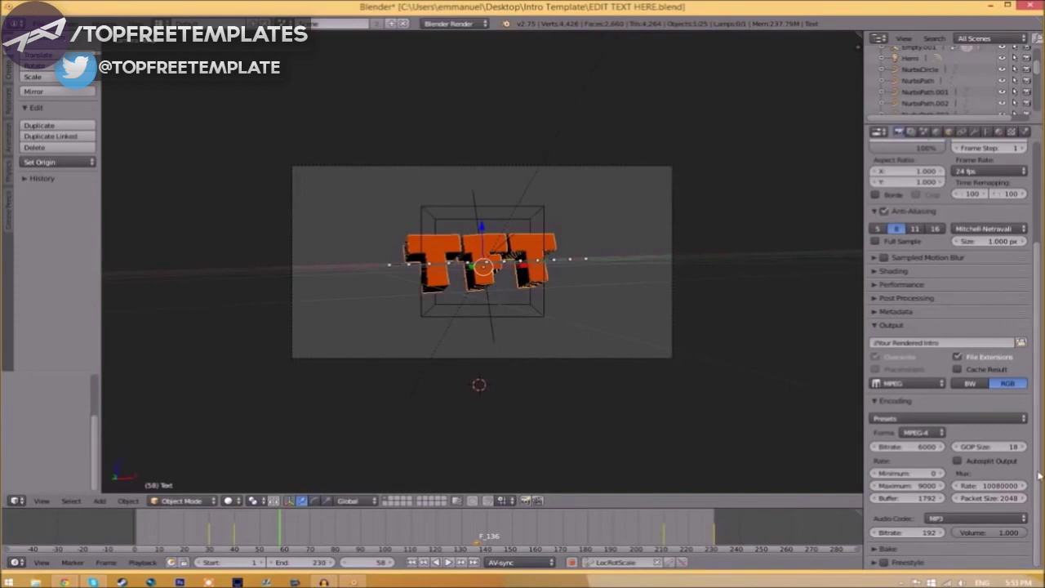
{"action": "scroll", "coordinate": [870, 467], "scroll_direction": "up", "scroll_amount": 4}
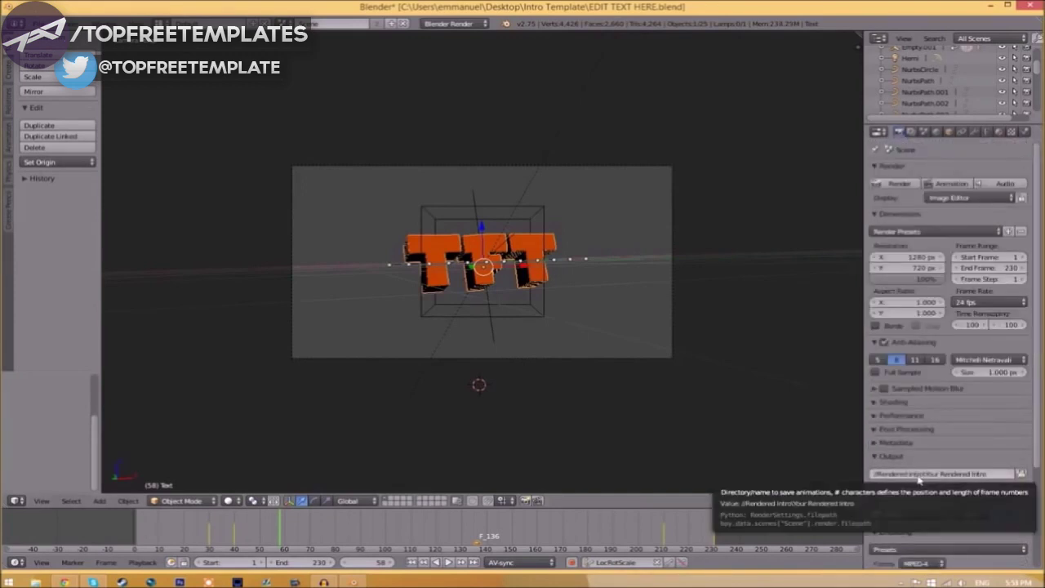
Step: Point the render output path to the Rendered Intro folder
{"action": "left_click", "coordinate": [1020, 473]}
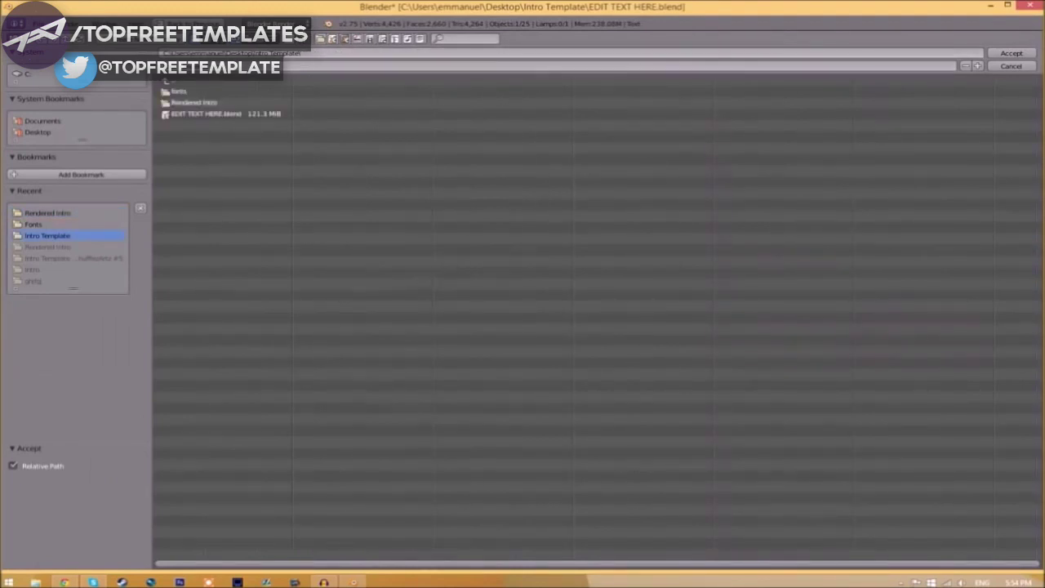
{"action": "left_click", "coordinate": [189, 104]}
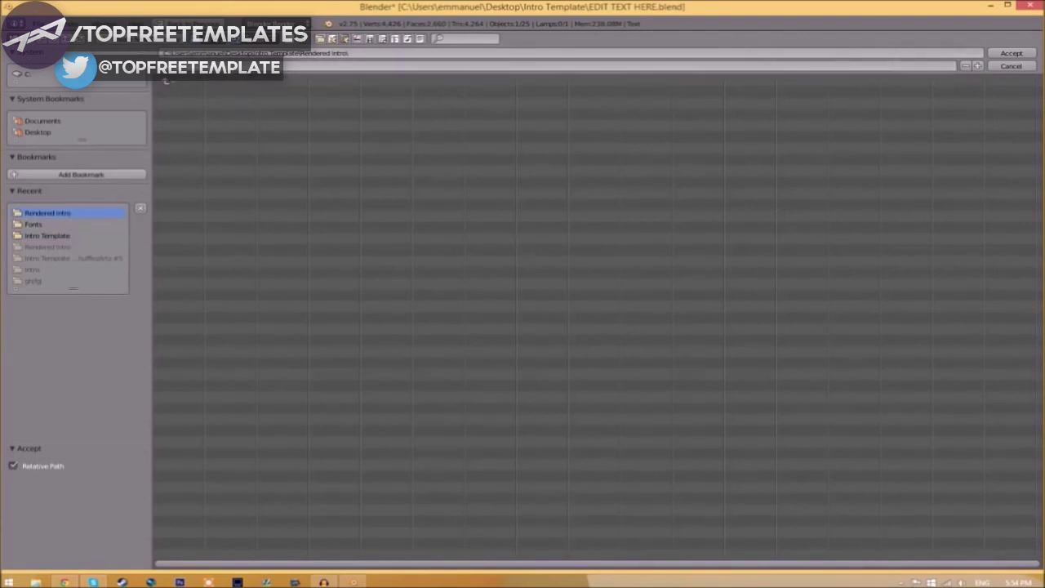
{"action": "left_click", "coordinate": [1019, 54]}
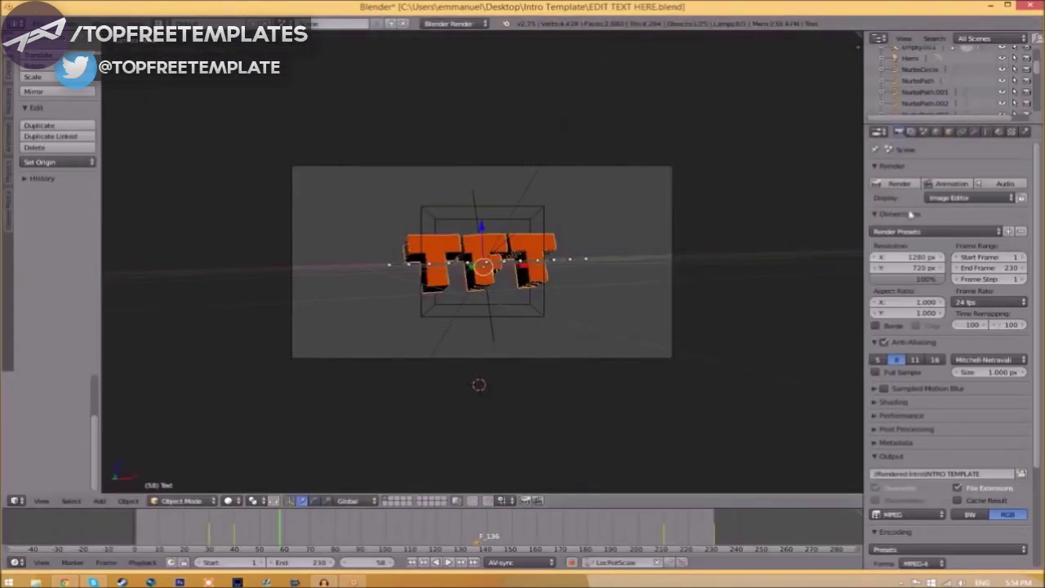
{"action": "left_click", "coordinate": [1021, 473]}
Step: Accept Rendered Intro as the output folder and render the full animation
{"action": "left_click", "coordinate": [1020, 55]}
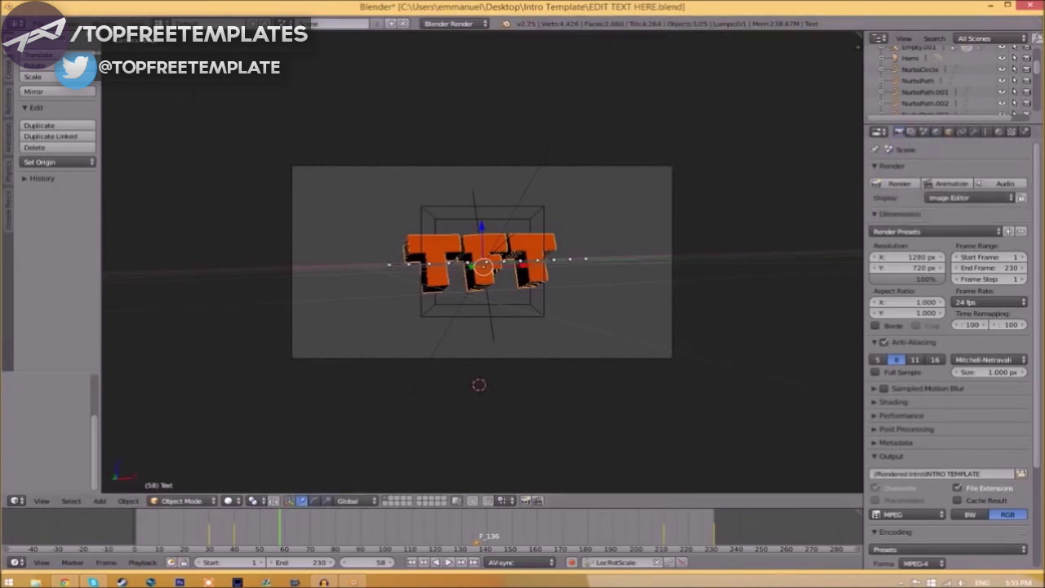
{"action": "left_click", "coordinate": [61, 23]}
{"action": "left_click", "coordinate": [78, 50]}
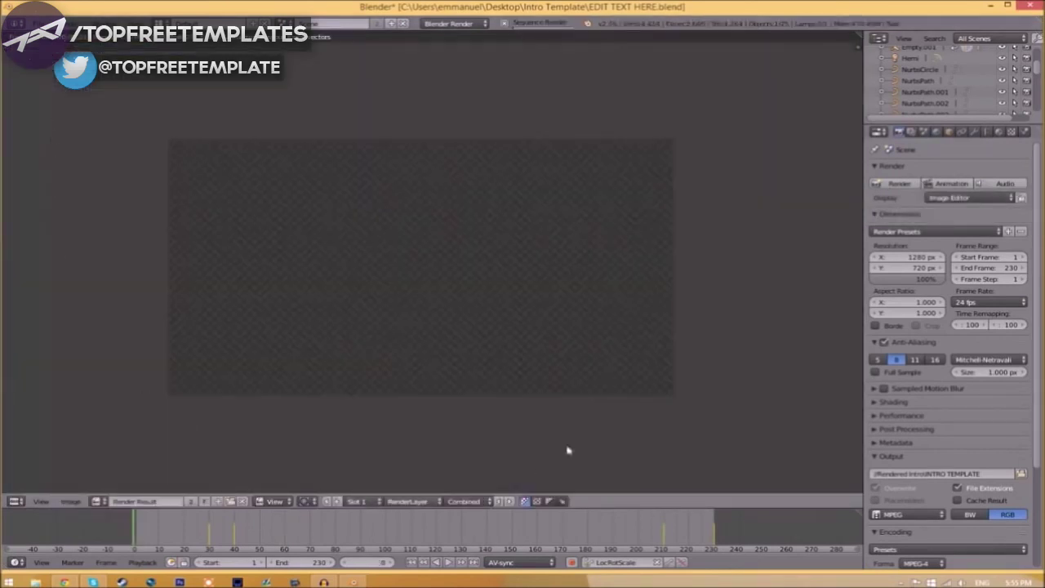